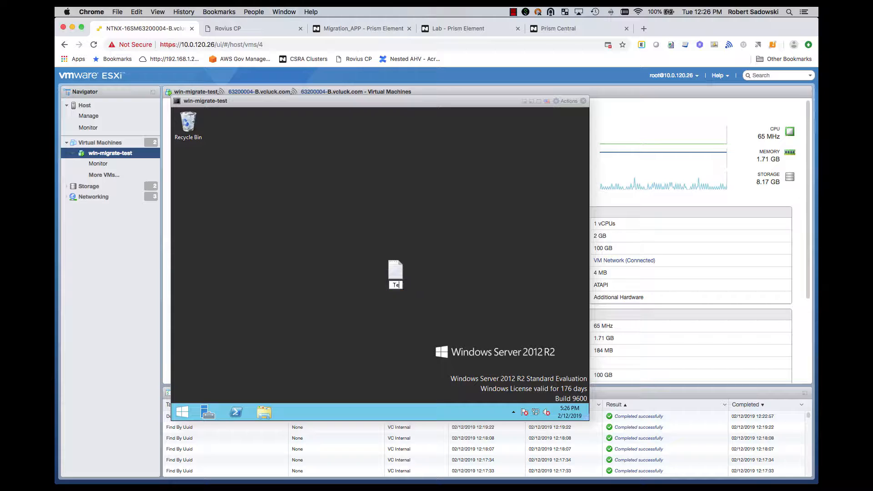
Name the new text document on the VM desktop "Test Data" and close the win-migrate-test console
key("Return")
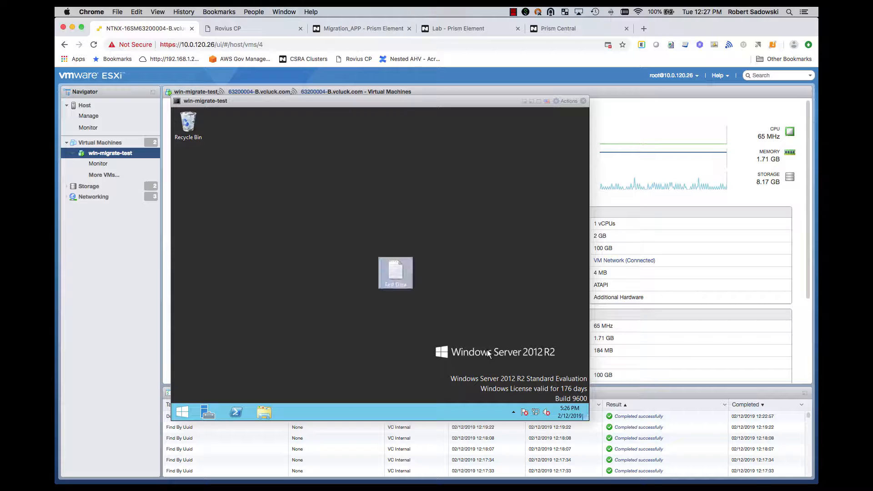
left_click(583, 101)
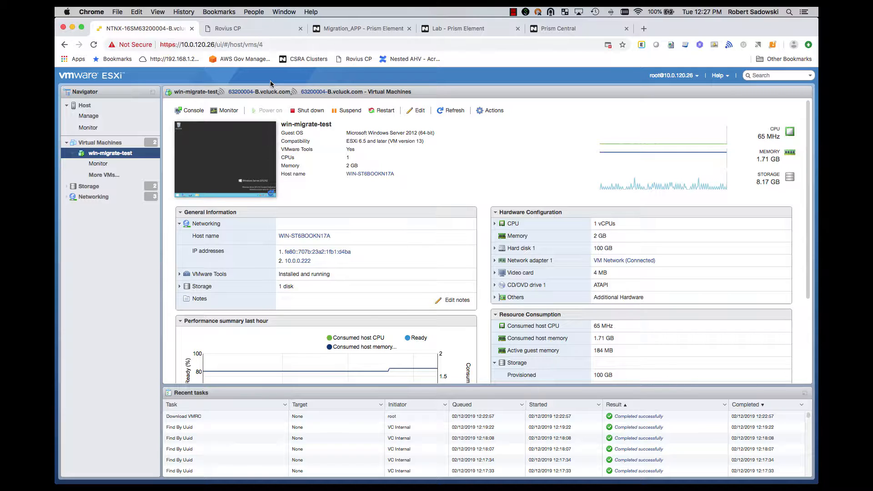
Switch to Rovius CP and review the list of existing instances
left_click(259, 29)
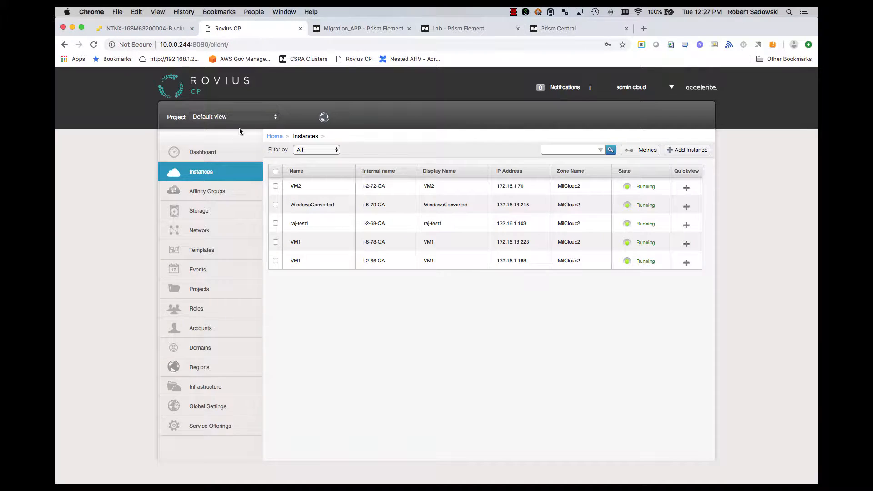
left_click(213, 173)
Switch to the Migration_APP cluster in Prism Element and open the remote site table under Data Protection
left_click(341, 31)
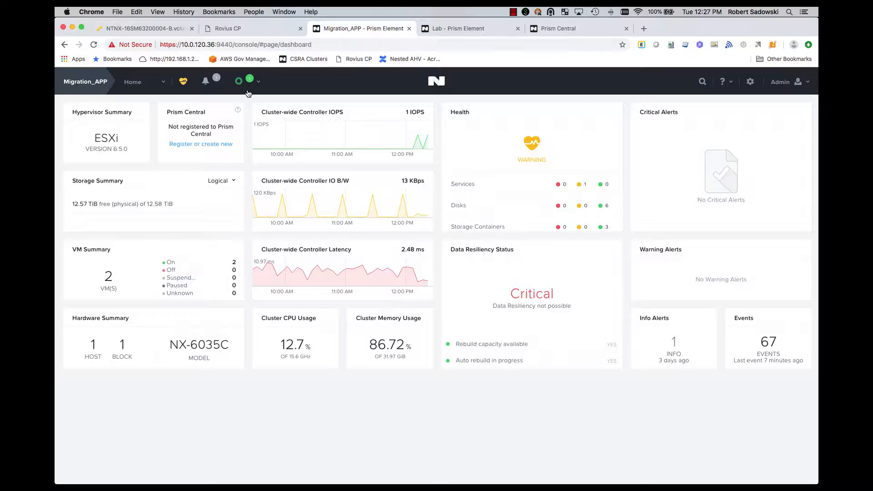
left_click(135, 87)
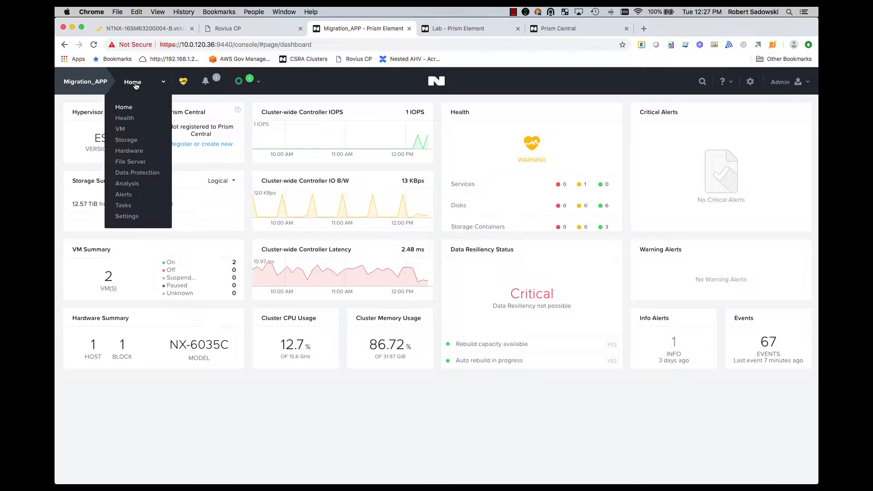
left_click(149, 177)
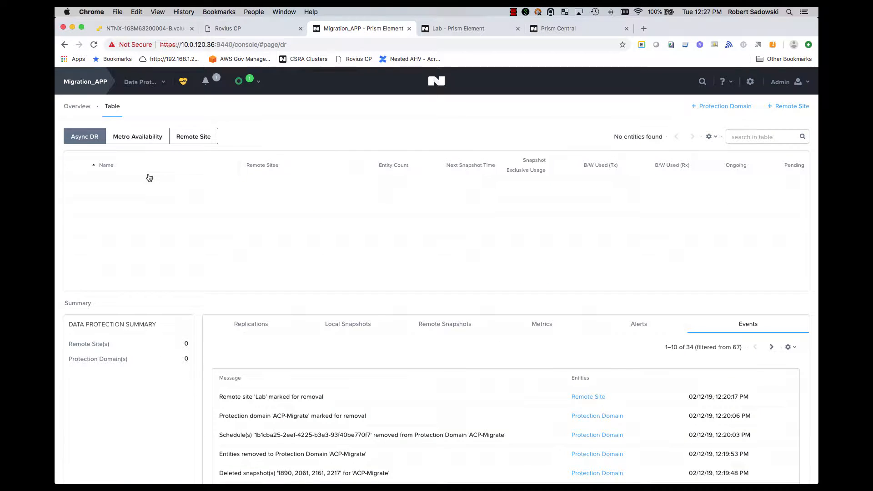
left_click(184, 140)
Add a Disaster Recovery remote site named Cloud with the virtual IP address 10.0.120.100
left_click(786, 106)
left_click(793, 122)
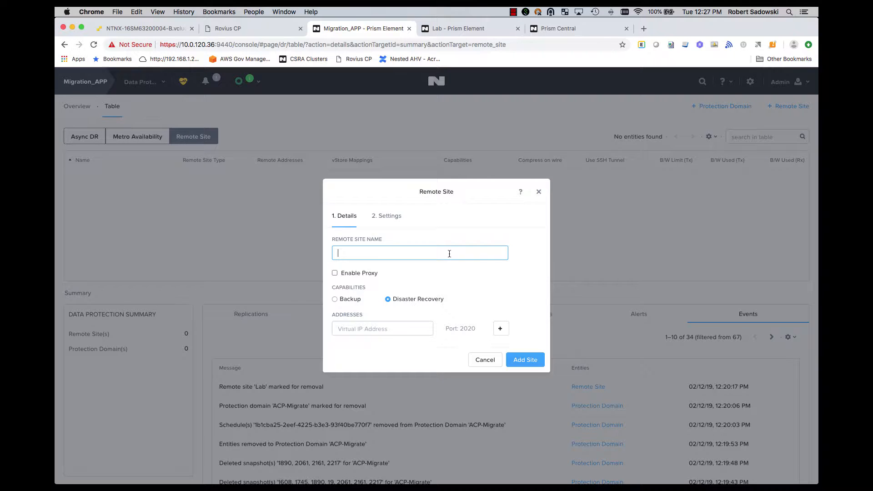
type("Cloud")
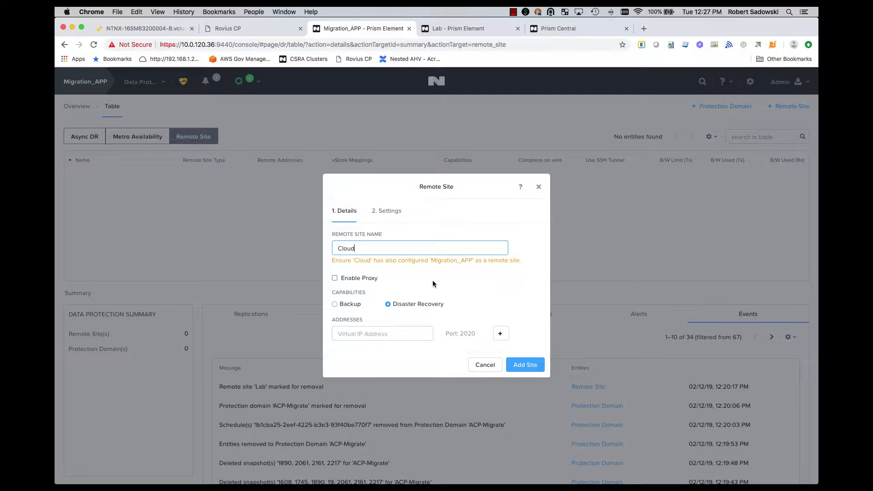
left_click(349, 331)
type("10.0.120.")
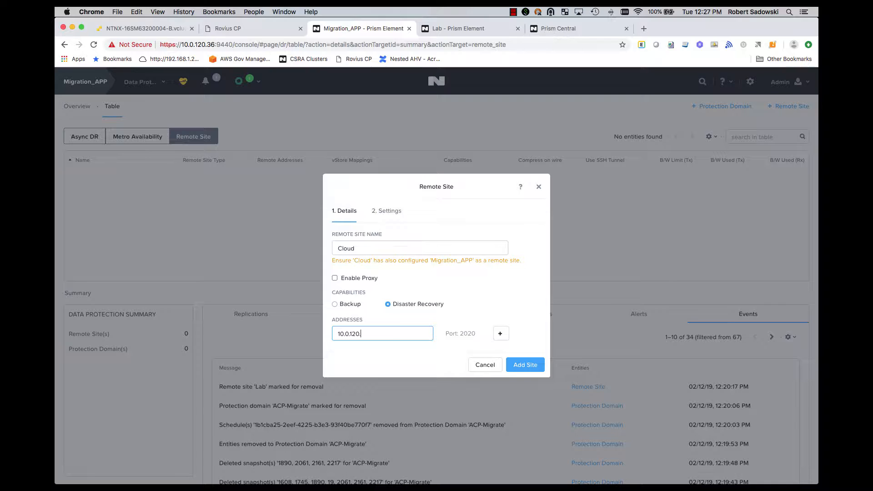
type("100")
left_click(527, 366)
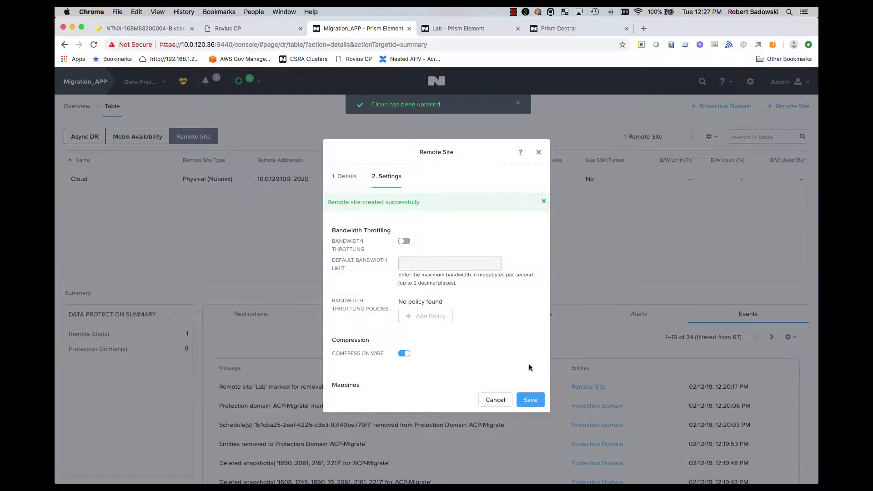
Map the source network ESXi: VM Network to the destination network AHV: ACP-Net-19 for the Cloud site
scroll(478, 309, "down", 5)
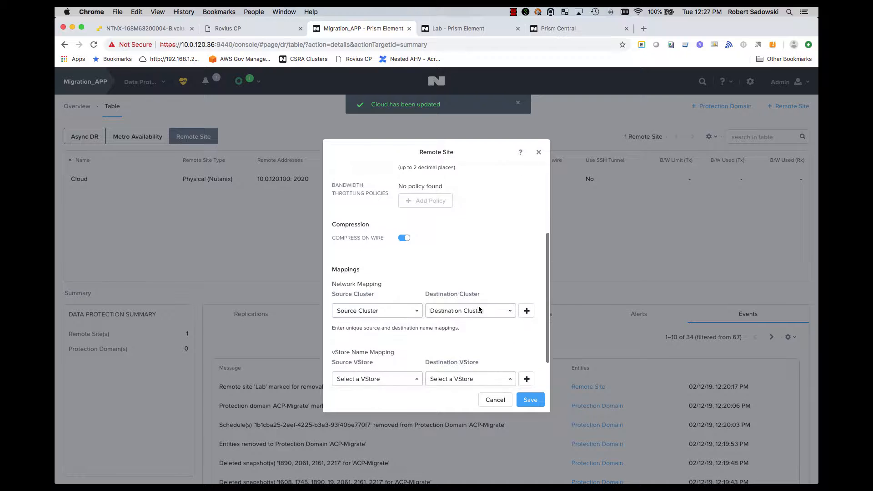
left_click(412, 277)
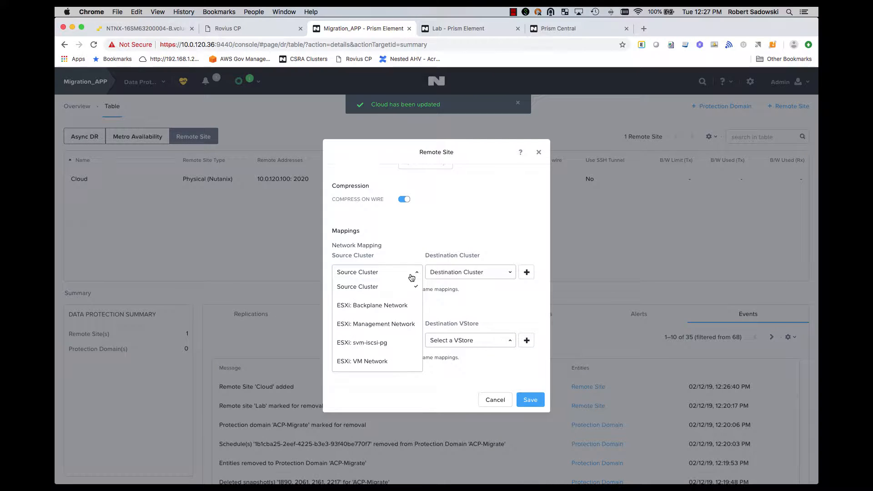
left_click(400, 361)
left_click(464, 273)
scroll(482, 359, "down", 1)
left_click(482, 366)
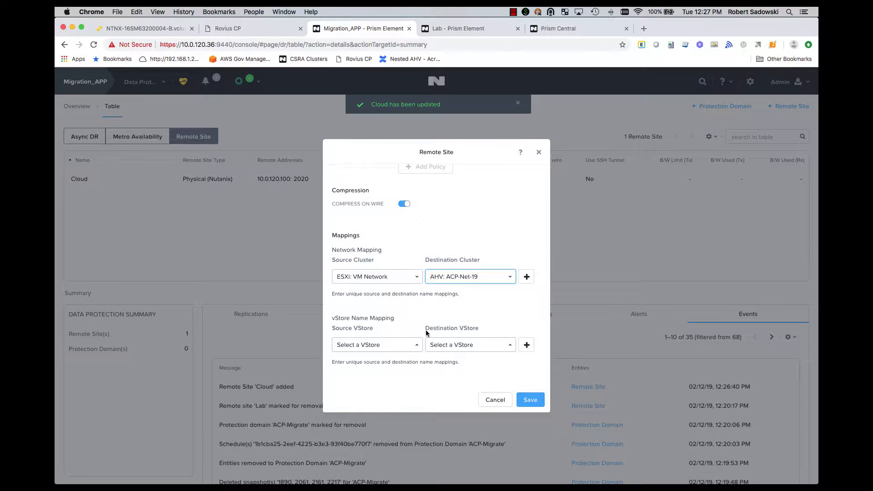
Map the source vStore ctr1 to the destination vStore ctr1 and save the Cloud site settings
left_click(407, 348)
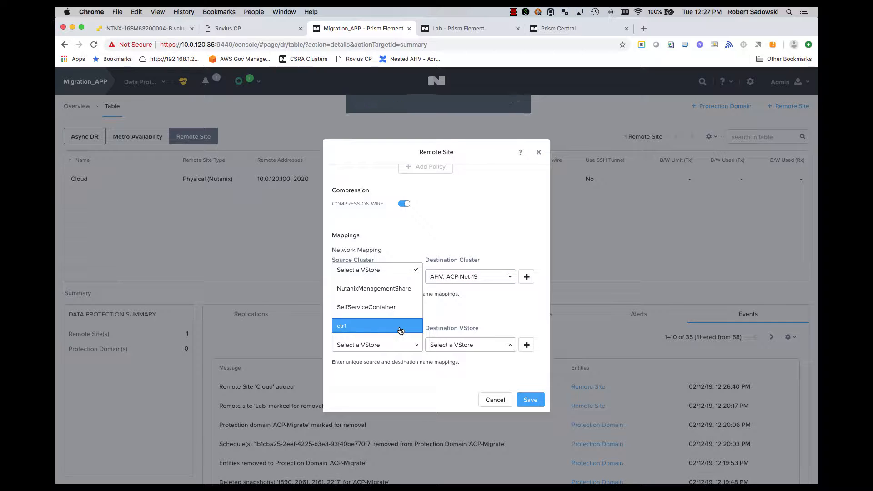
left_click(400, 330)
left_click(462, 344)
left_click(463, 329)
left_click(536, 403)
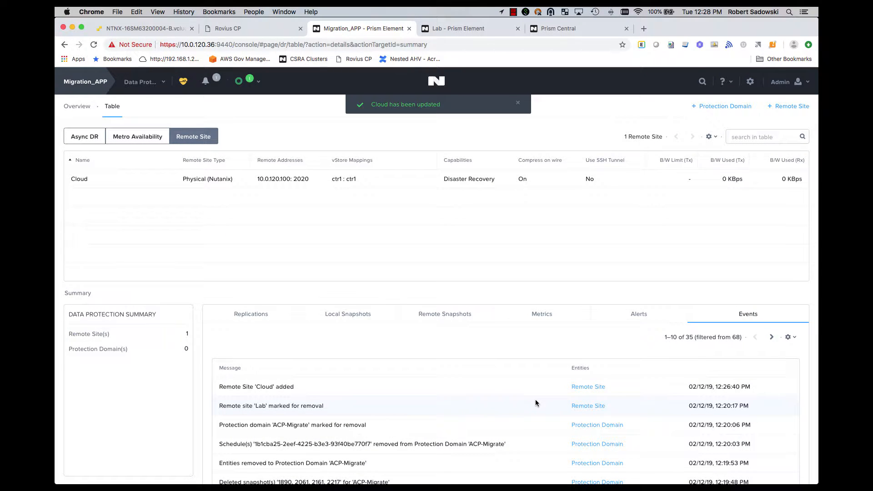
Run a connection test against the Cloud remote site
left_click(371, 184)
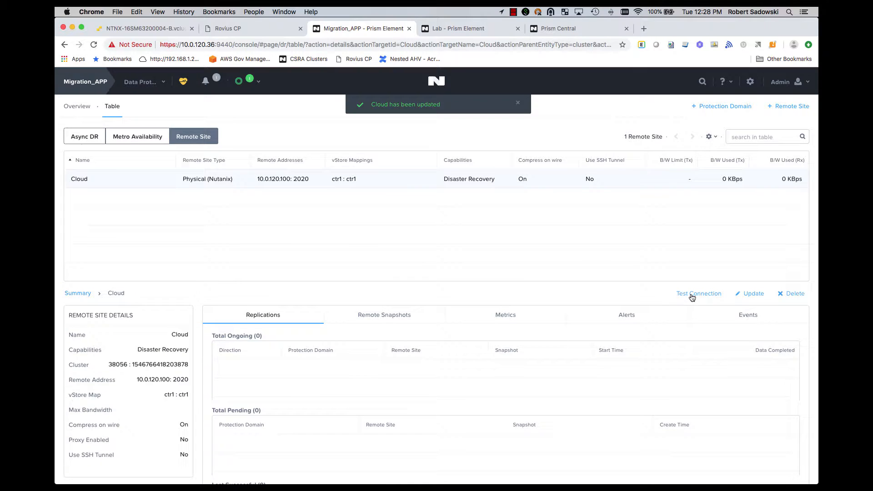
left_click(691, 295)
left_click(452, 277)
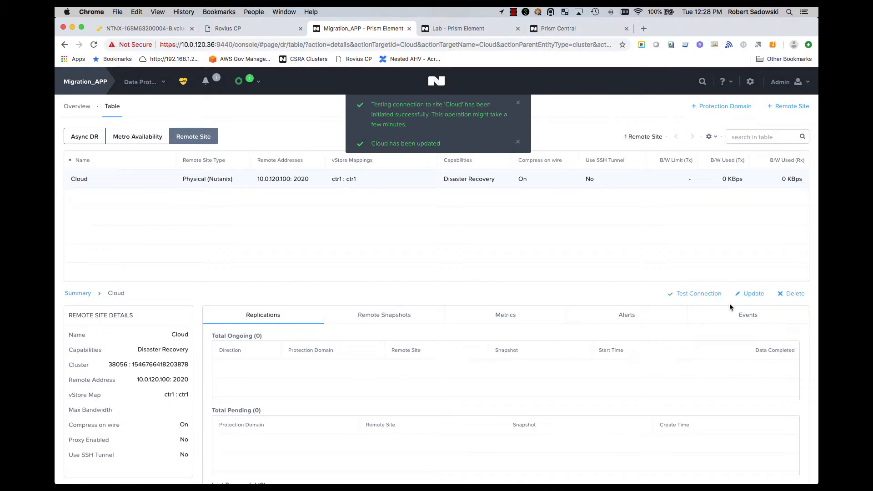
Create an Async DR protection domain named WindowsMigration
left_click(85, 137)
left_click(722, 112)
left_click(718, 125)
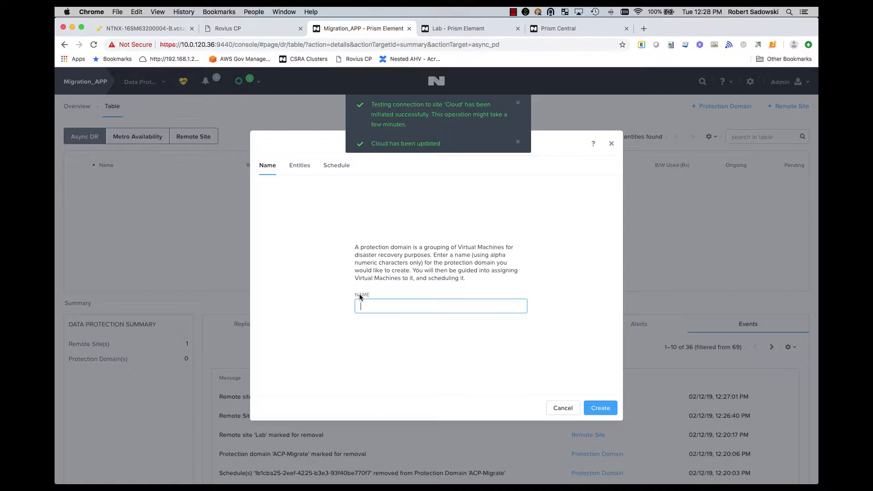
type("Windows")
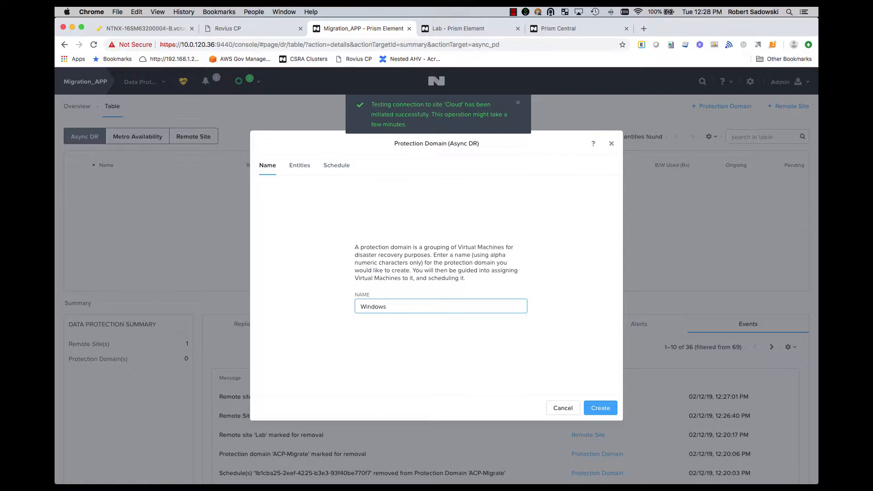
type("Migration")
left_click(601, 409)
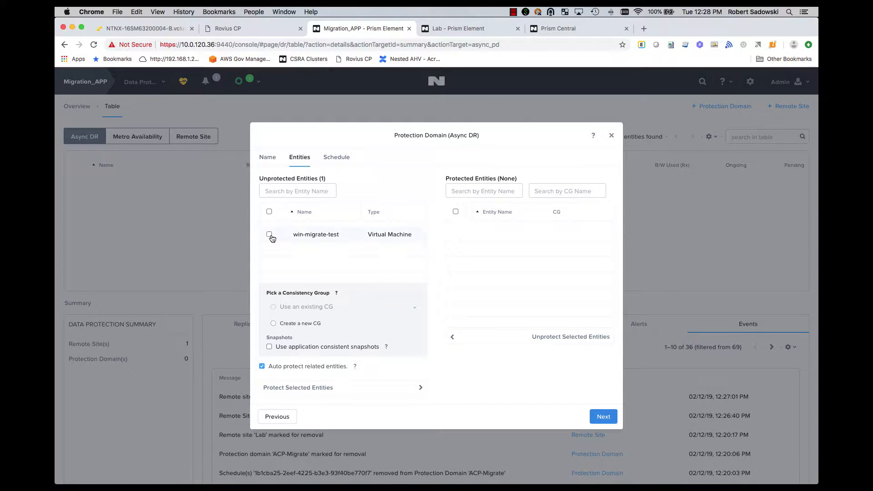
Protect the win-migrate-test virtual machine in the new domain and finish the setup without adding a schedule
left_click(269, 234)
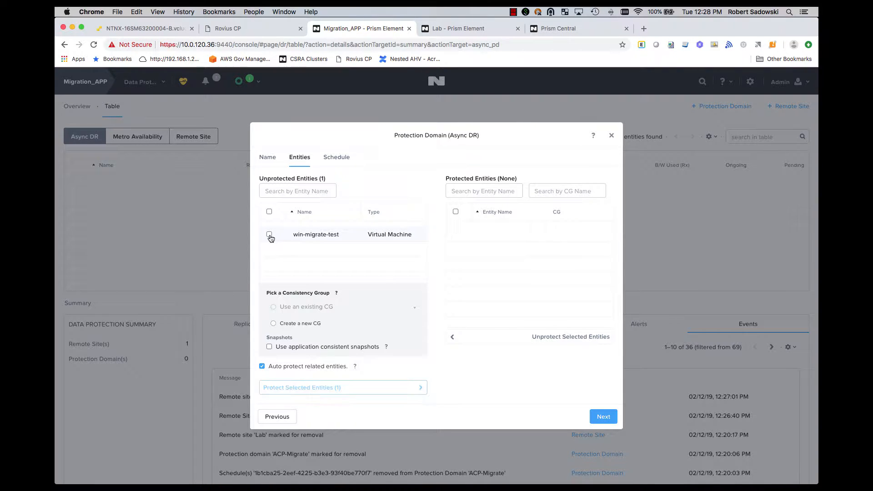
left_click(347, 388)
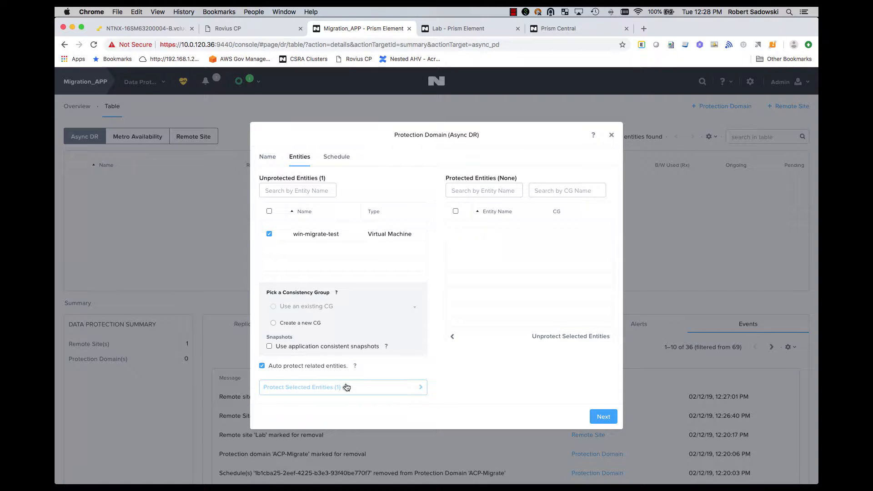
left_click(603, 416)
left_click(605, 392)
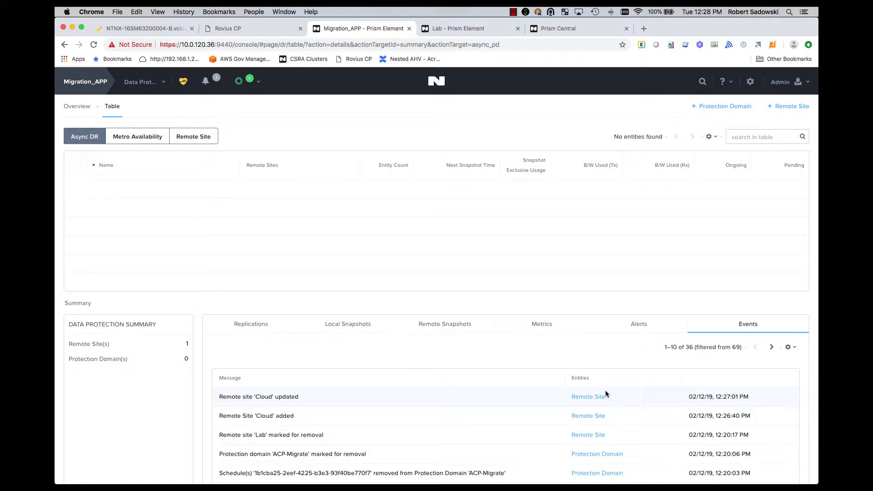
Open the WindowsMigration protection domain and schedule a one-time snapshot replication to the Cloud remote site
left_click(77, 108)
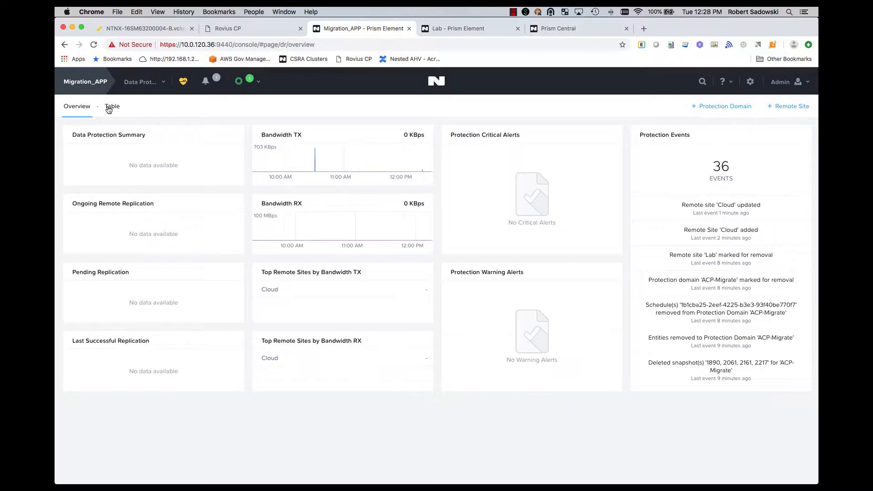
left_click(112, 106)
left_click(127, 187)
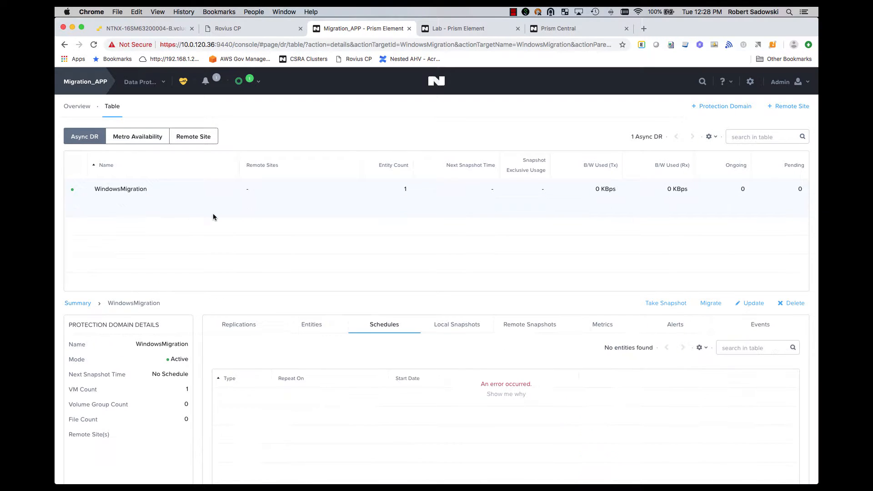
left_click(240, 328)
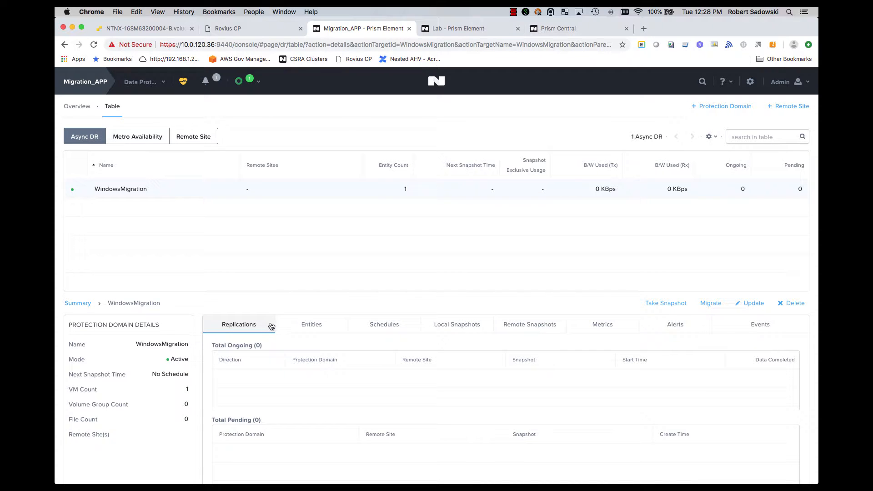
left_click(664, 302)
left_click(380, 263)
left_click(483, 361)
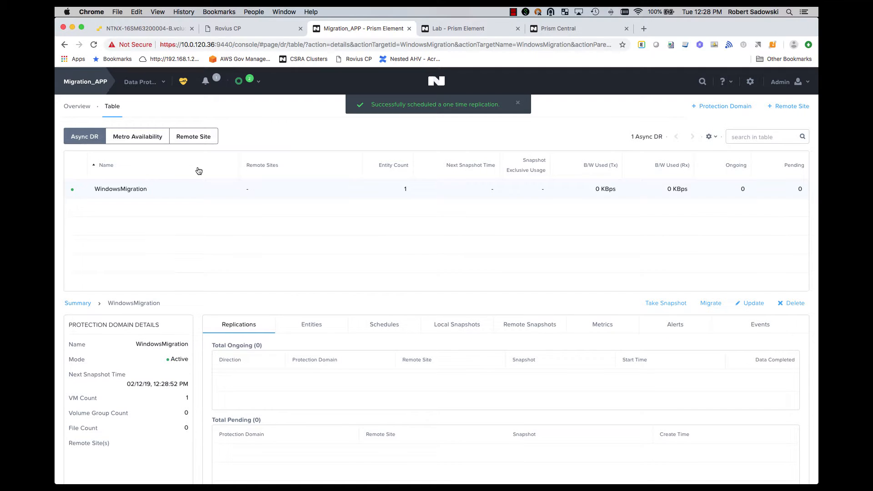
Check the ongoing, pending and last successful replications of the WindowsMigration domain
scroll(372, 320, "down", 4)
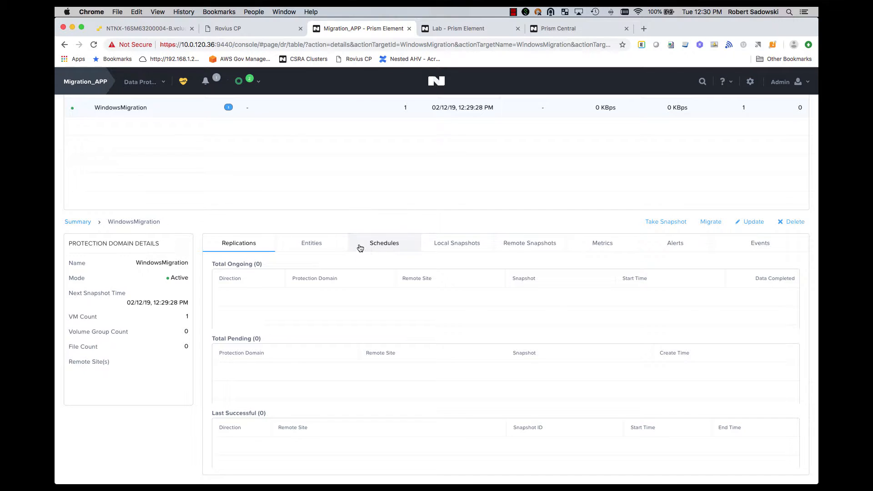
mouse_move(226, 109)
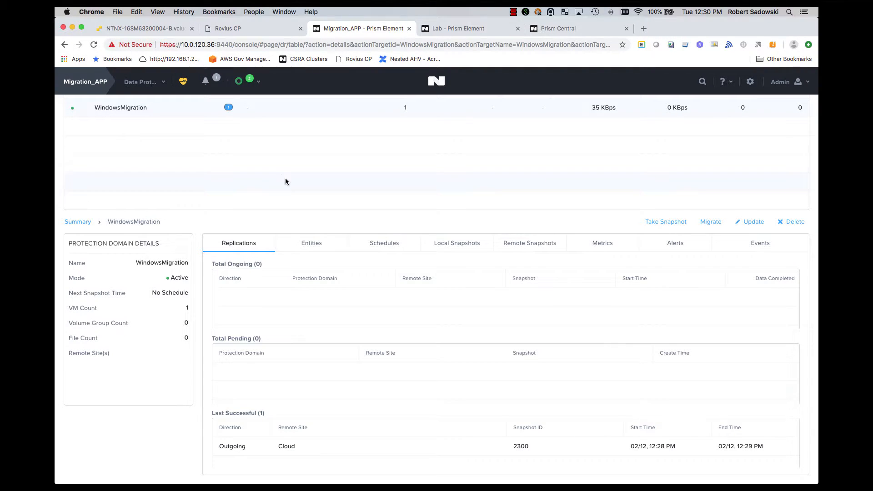
scroll(384, 341, "up", 4)
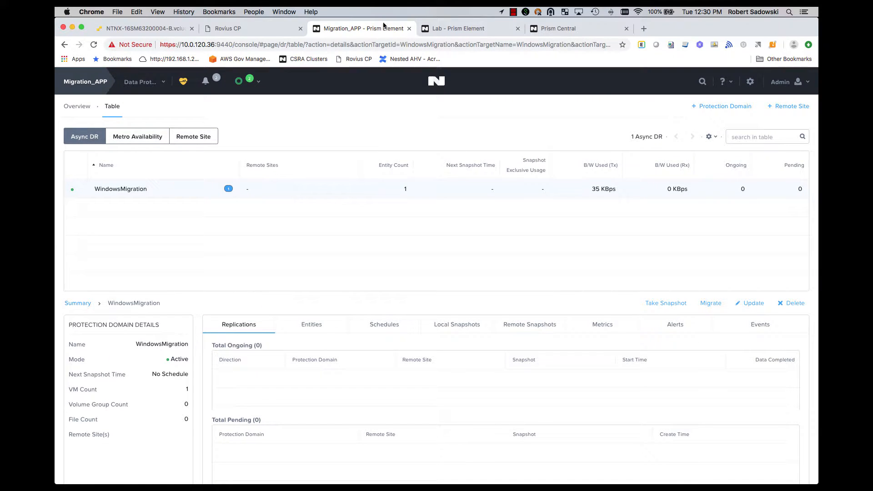
Switch to the Lab cluster and activate its WindowsMigration protection domain
left_click(462, 30)
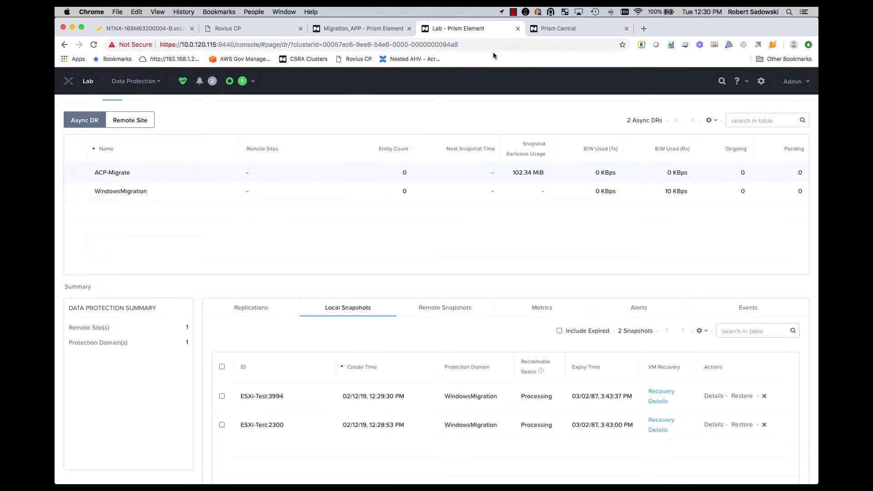
left_click(327, 187)
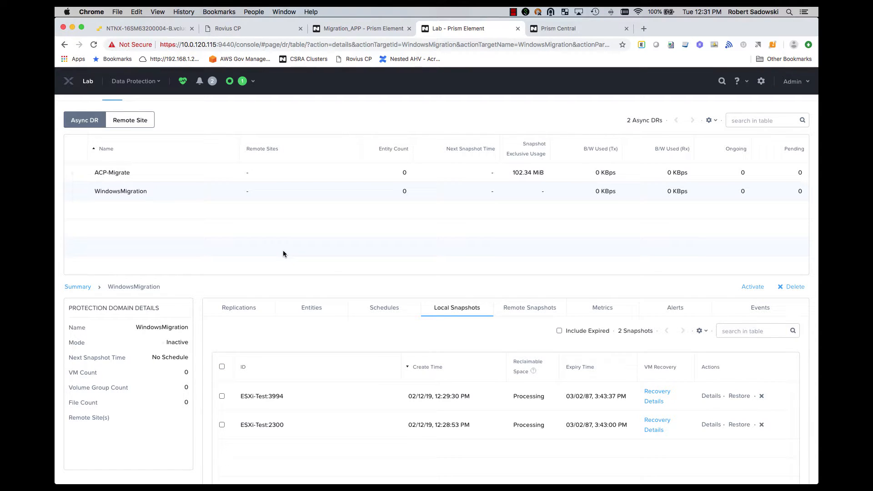
left_click(752, 287)
left_click(454, 284)
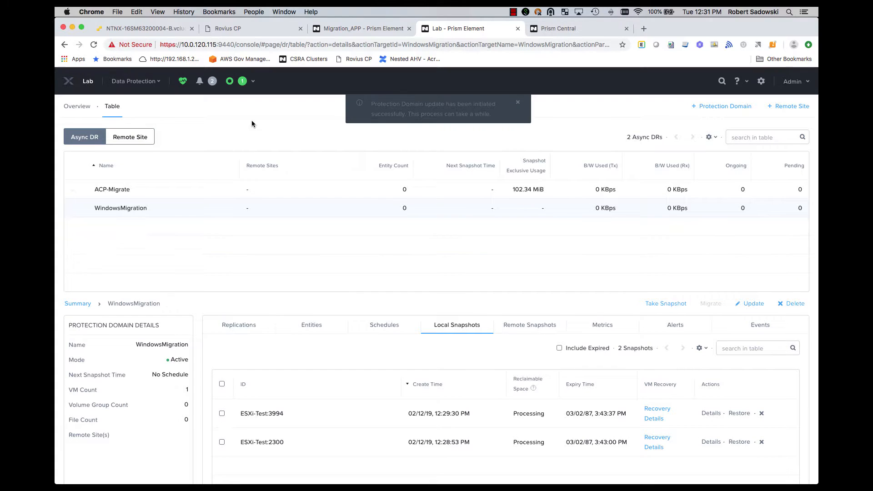
Look for the migrated win-migrate-test machine in the Lab cluster's VM table
left_click(136, 80)
left_click(120, 131)
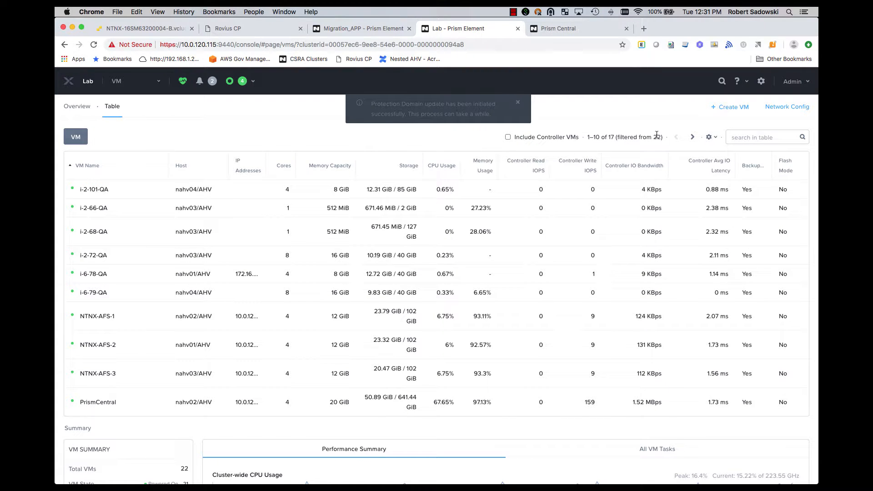
left_click(692, 137)
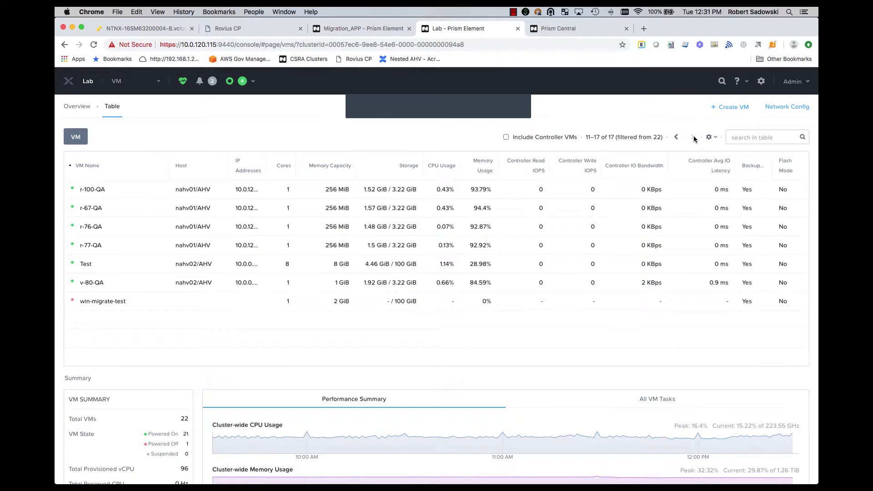
Rename the win-migrate-test VM as i-6-85-QA in its VM configuration and save the update
left_click(185, 300)
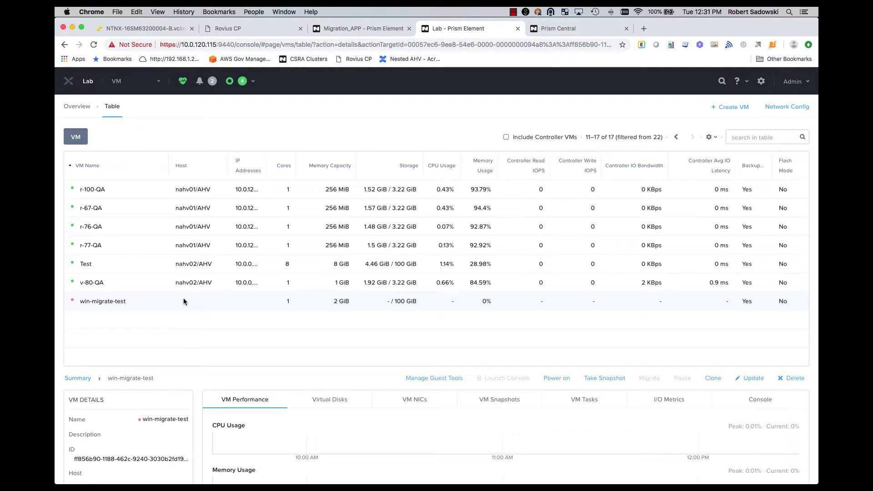
left_click(749, 378)
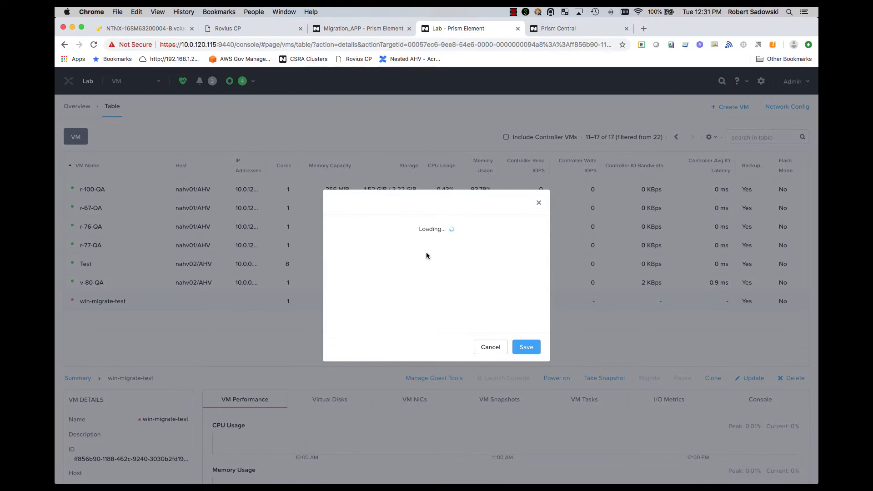
left_click_drag(409, 208, 295, 199)
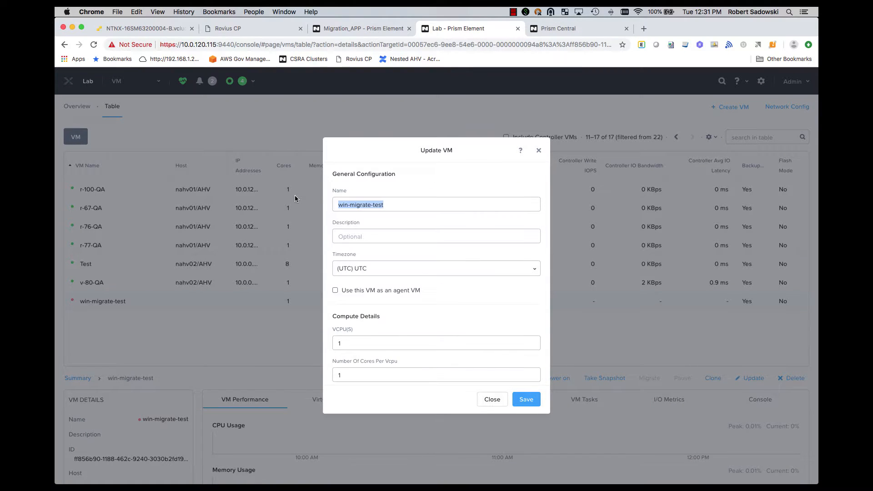
type("i-6-85-QA")
scroll(491, 354, "down", 10)
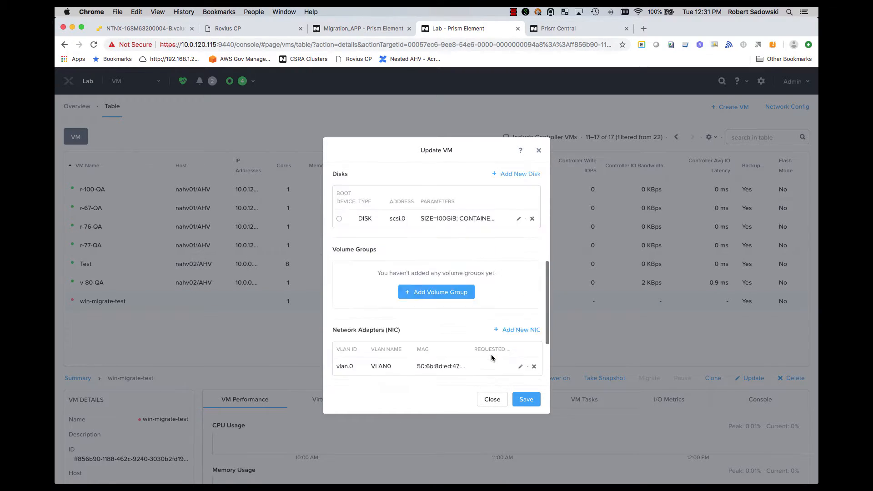
left_click(525, 399)
Switch to Prism Central and open the management actions of Calm's Import ACP VM Utility application
left_click(559, 29)
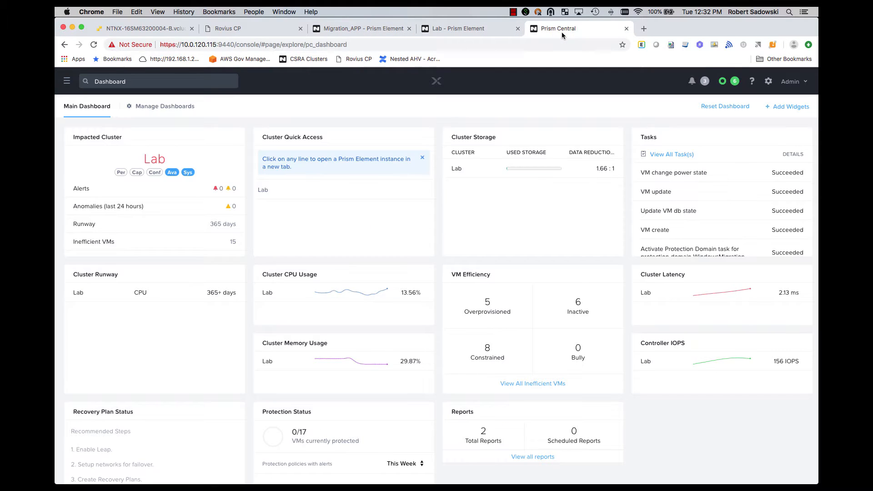
left_click(67, 80)
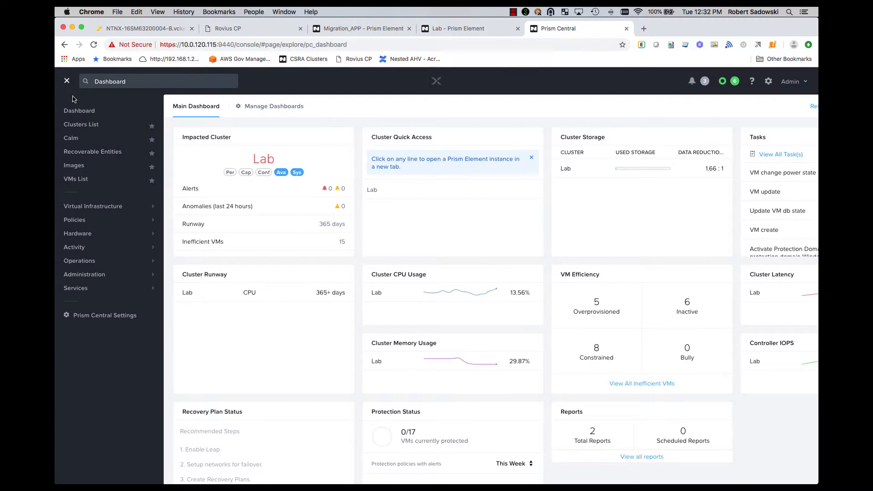
left_click(73, 139)
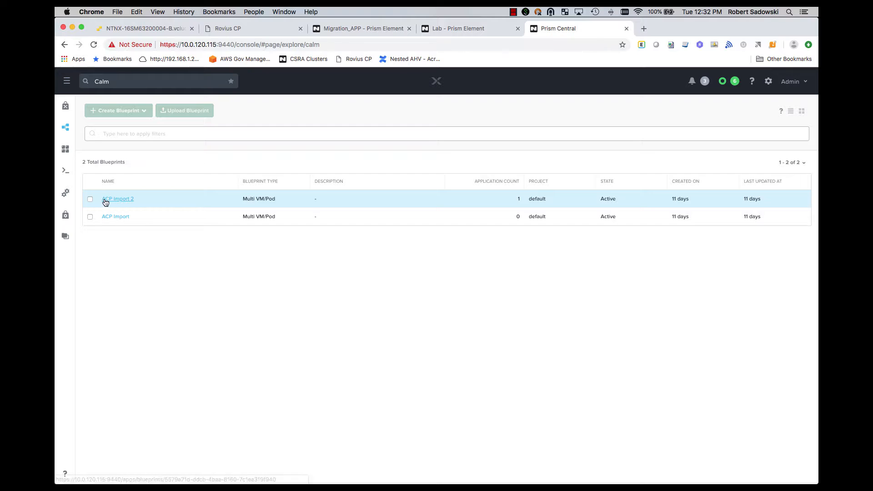
left_click(68, 150)
left_click(116, 223)
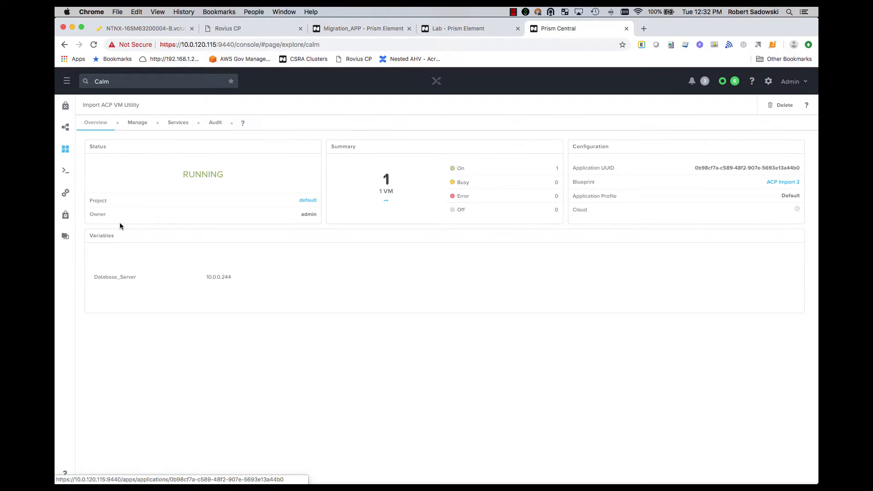
left_click(137, 123)
Start the Import VM action with acpvmname i-6-85-QA, vmname migrated and datacenterid 1
left_click(175, 150)
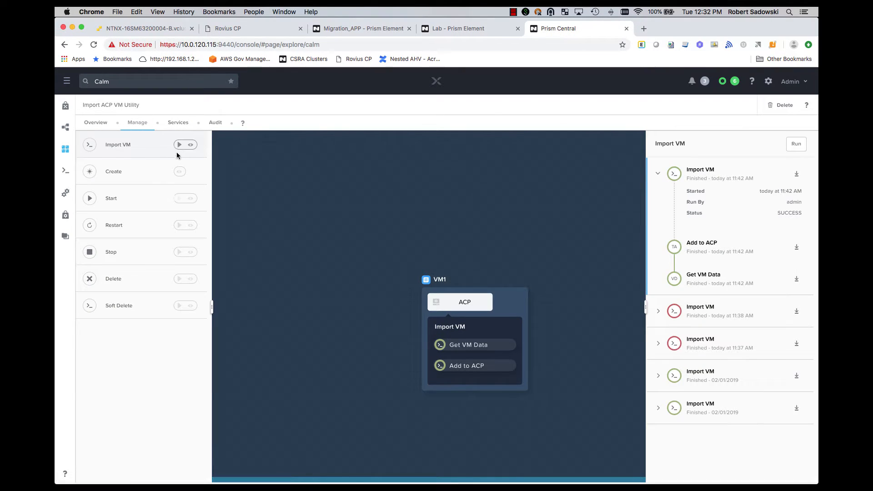
left_click(179, 146)
left_click(361, 182)
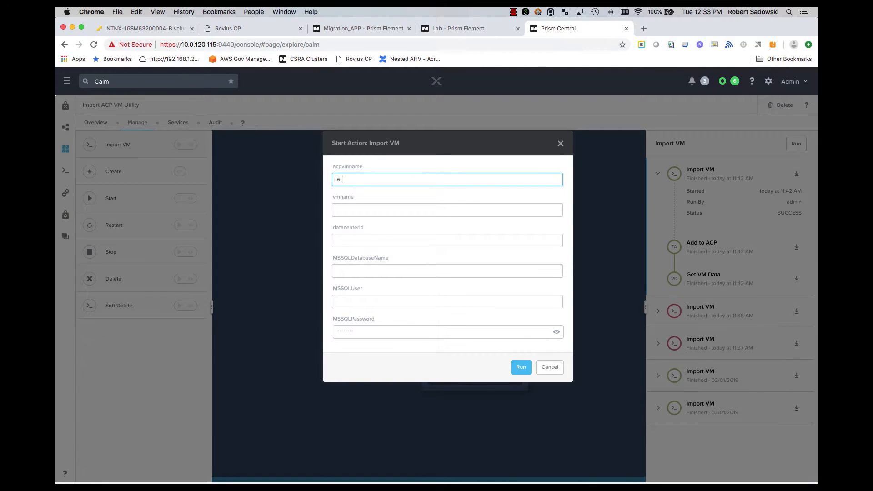
key("Tab")
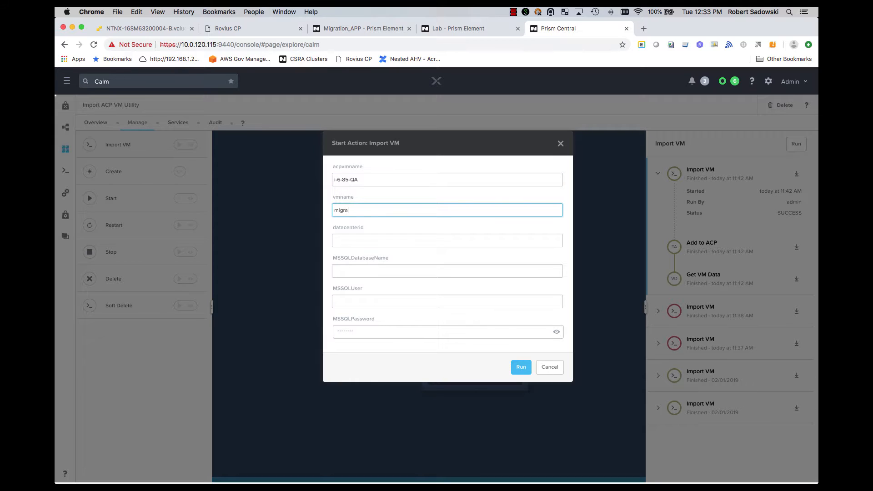
key("Tab")
type("1")
key("Tab")
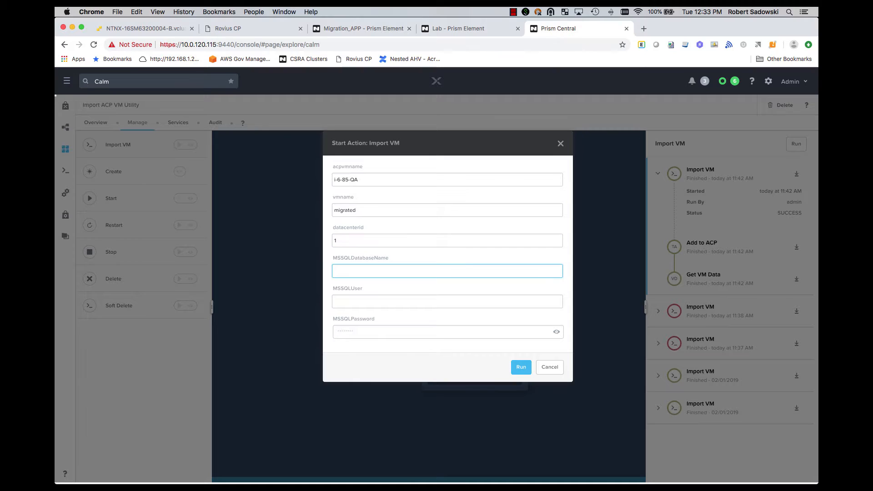
Enter cloud as both MSSQL database name and user, fill in the MSSQL password, run the import and expand its progress details
key("Tab")
key("Tab")
left_click(520, 365)
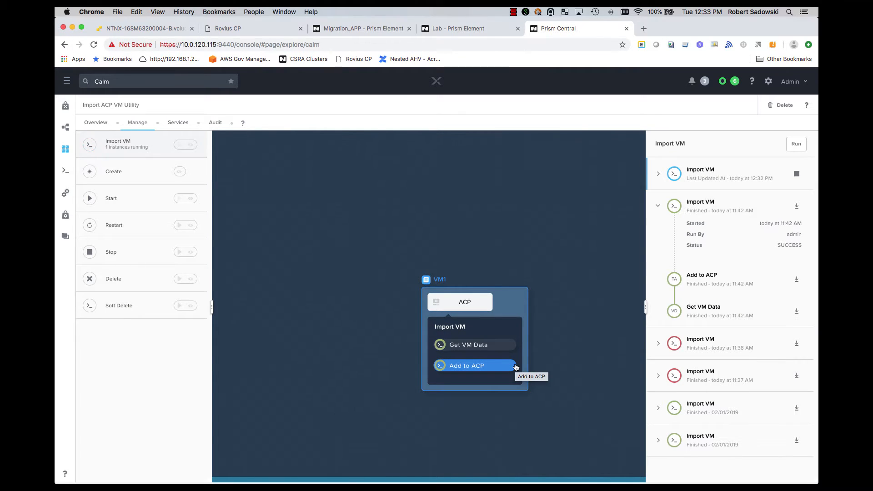
left_click(658, 174)
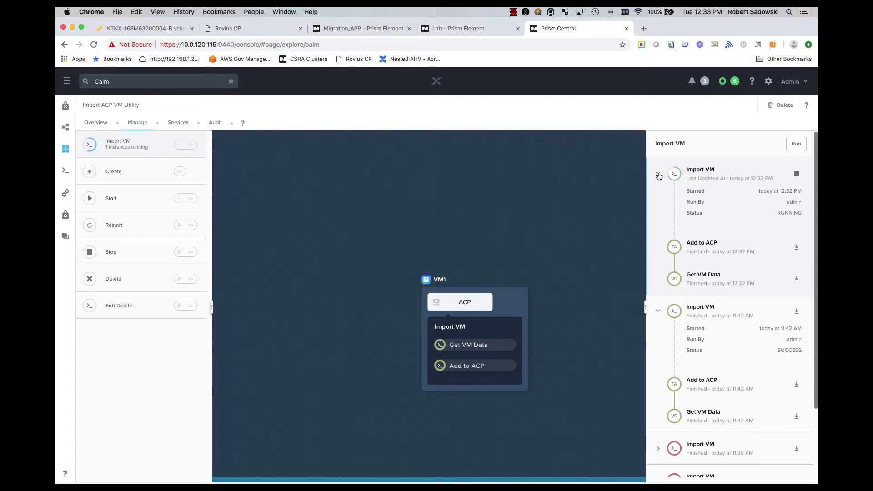
Switch to Rovius CP and check the migrated instance and the details of its ROOT-120 volume
left_click(244, 29)
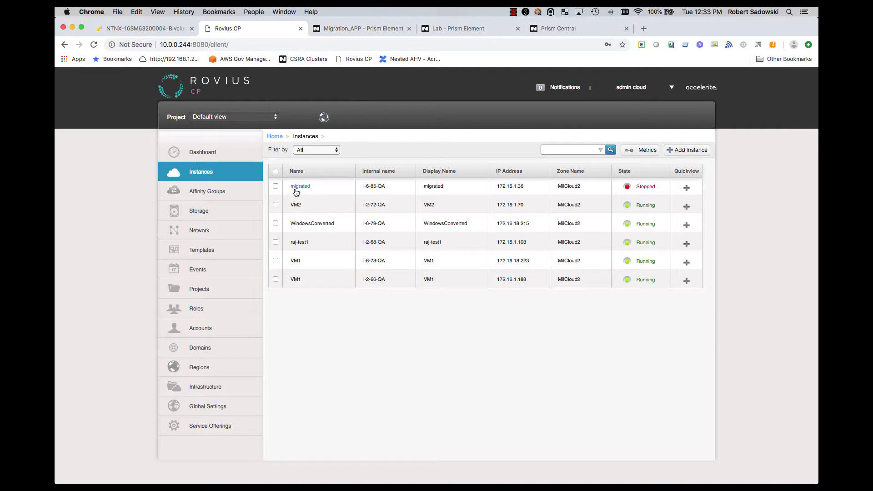
left_click(208, 218)
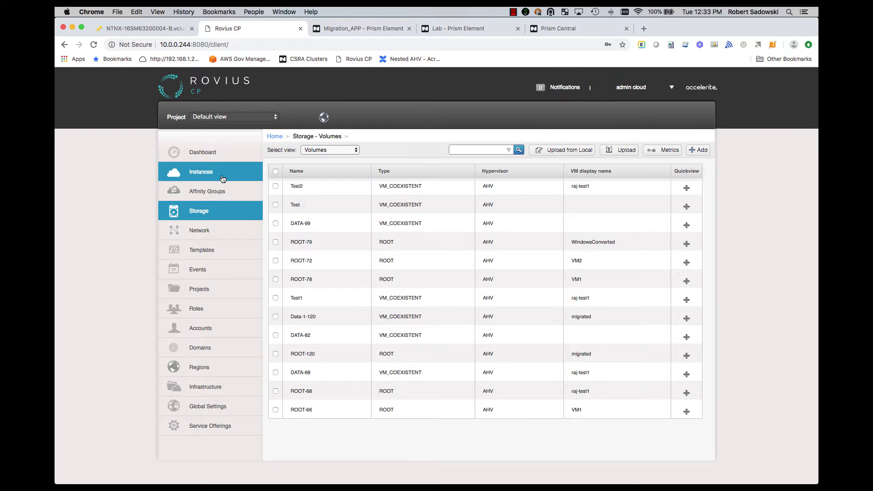
left_click(310, 354)
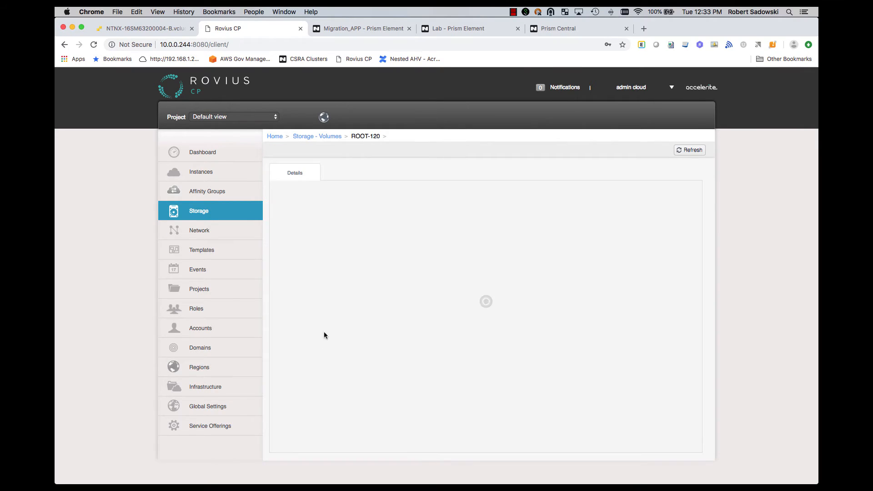
scroll(318, 301, "down", 5)
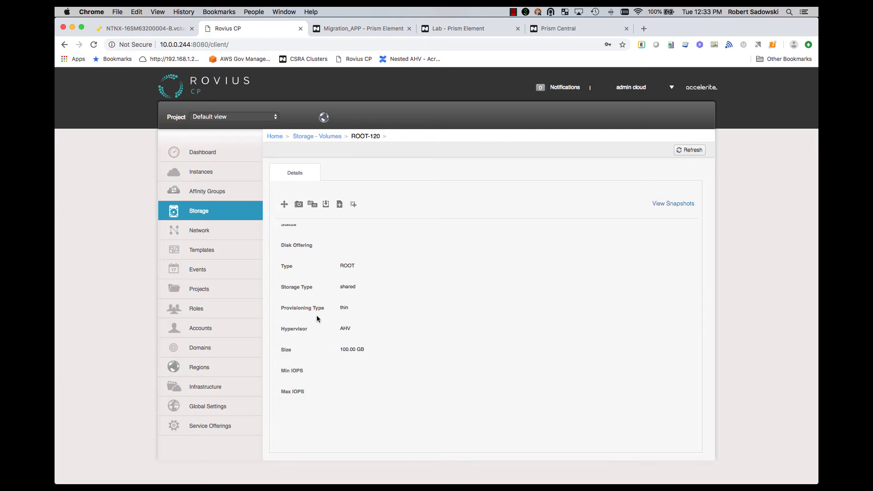
Open the console of the migrated instance from the instance list
left_click(212, 176)
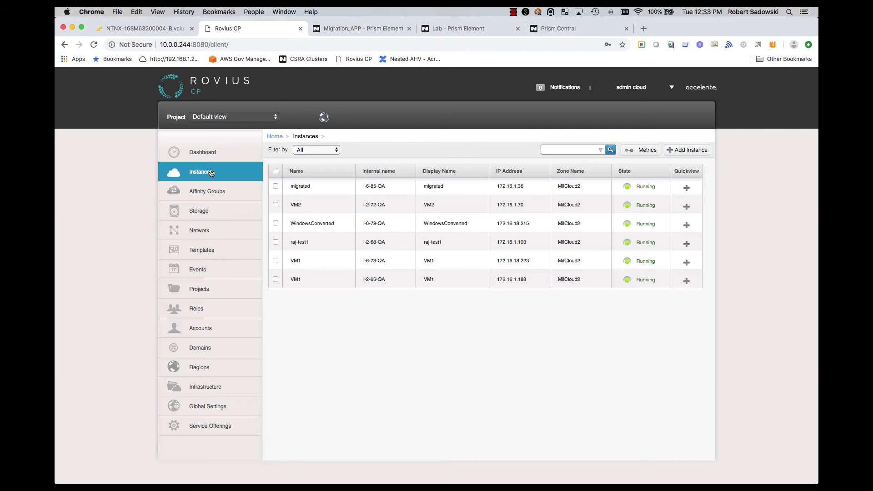
left_click(299, 187)
left_click(424, 207)
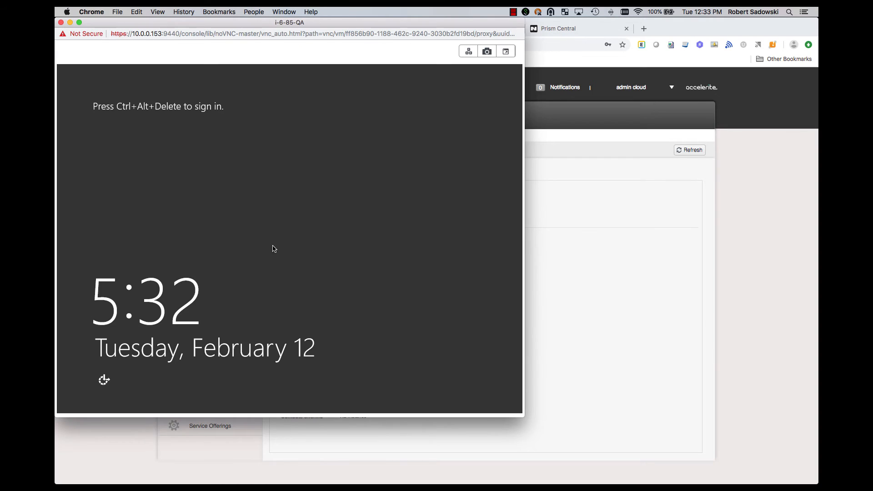
Unlock the Windows sign-in screen in the console and sign in as Administrator with the account password
left_click(466, 54)
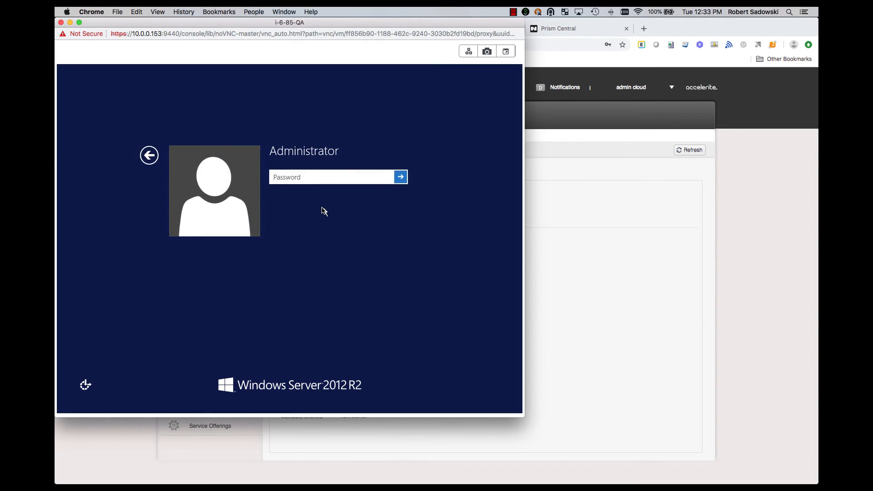
type("********")
key("Return")
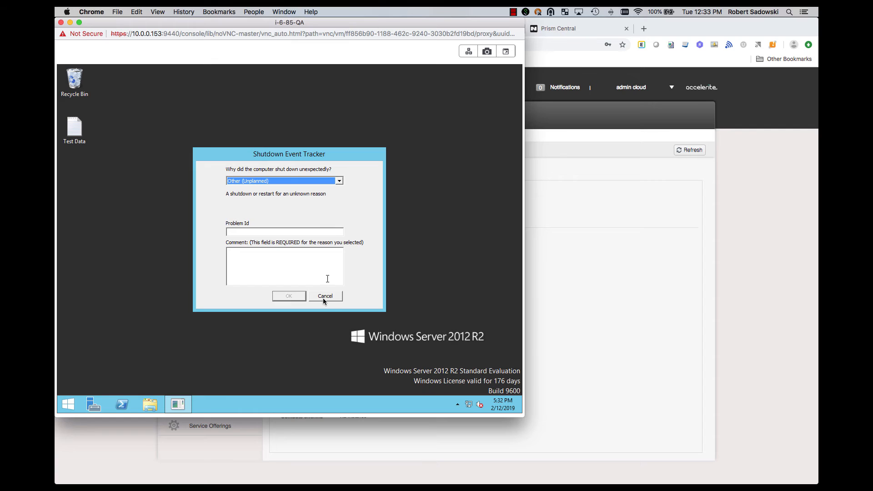
Cancel the Shutdown Event Tracker and open the Test Data file on the VM's desktop
left_click(325, 297)
left_click(77, 134)
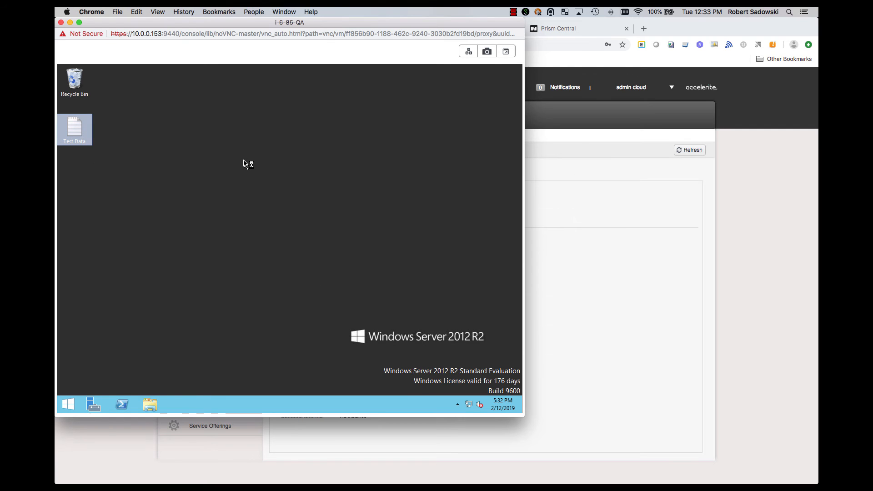